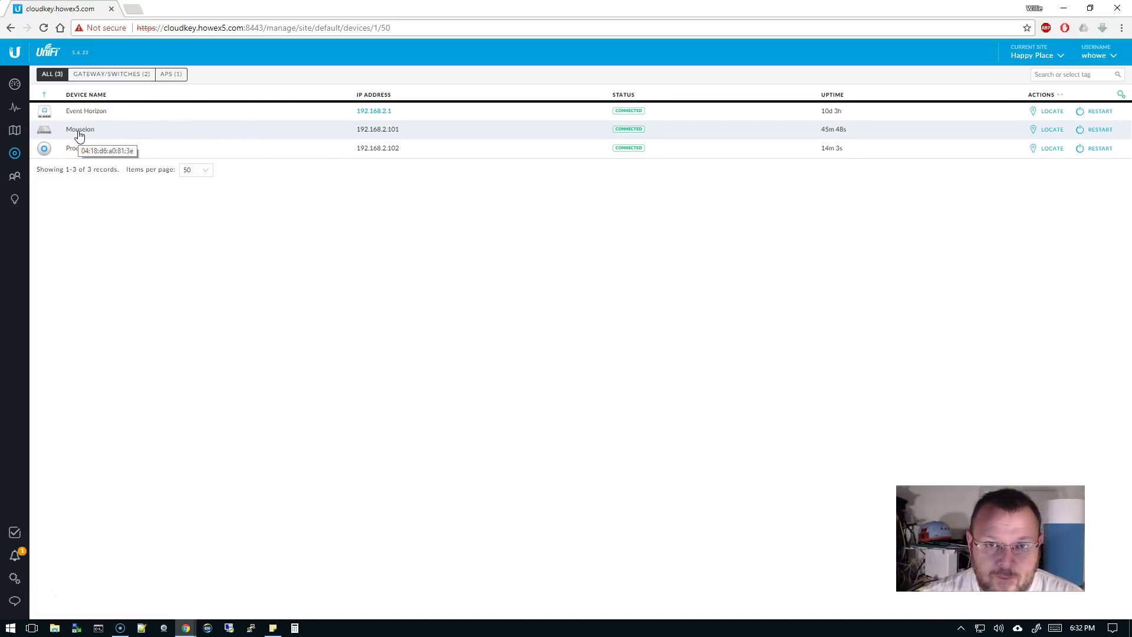
# Bring up the Devices page listing the gateway, switch and access point.
pyautogui.click(107, 157)
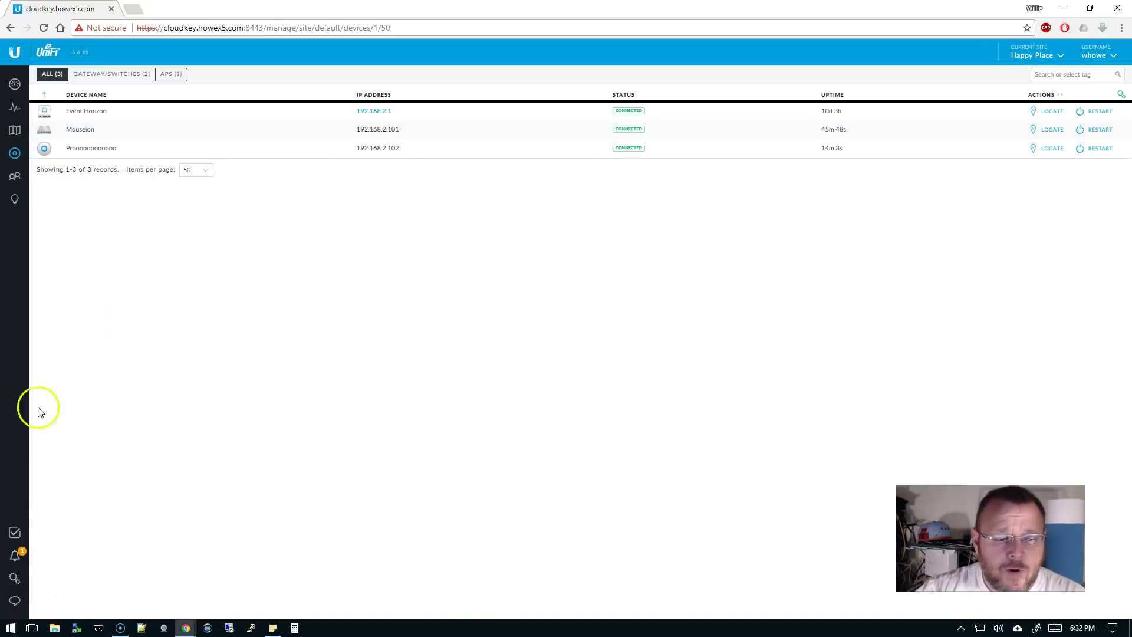
# Go to Site settings and view Wireless Networks, where Guest-FB-Checkin is the open guest network.
pyautogui.click(15, 578)
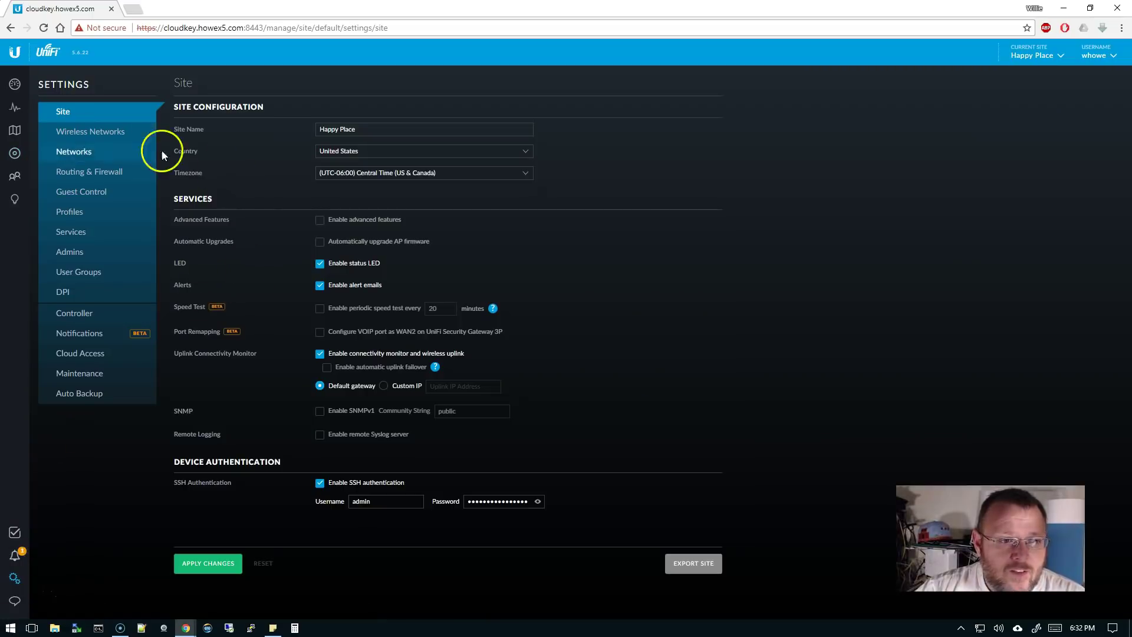
pyautogui.click(86, 137)
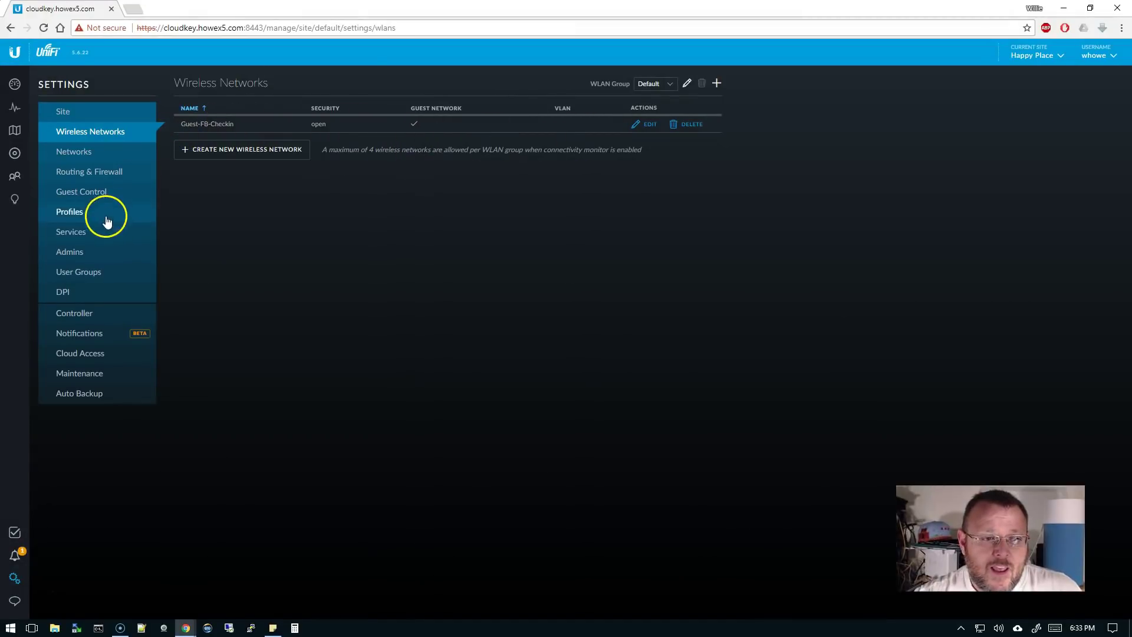
# In Guest Control, enable the guest portal with Facebook Wi-Fi authentication and apply the changes.
pyautogui.click(95, 197)
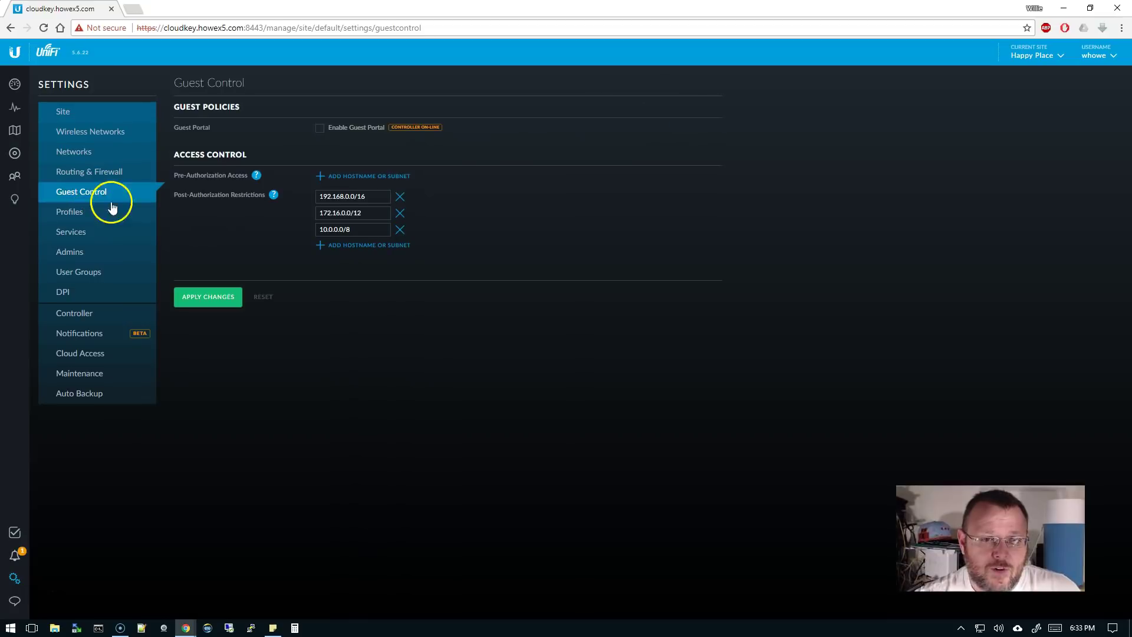
pyautogui.click(320, 130)
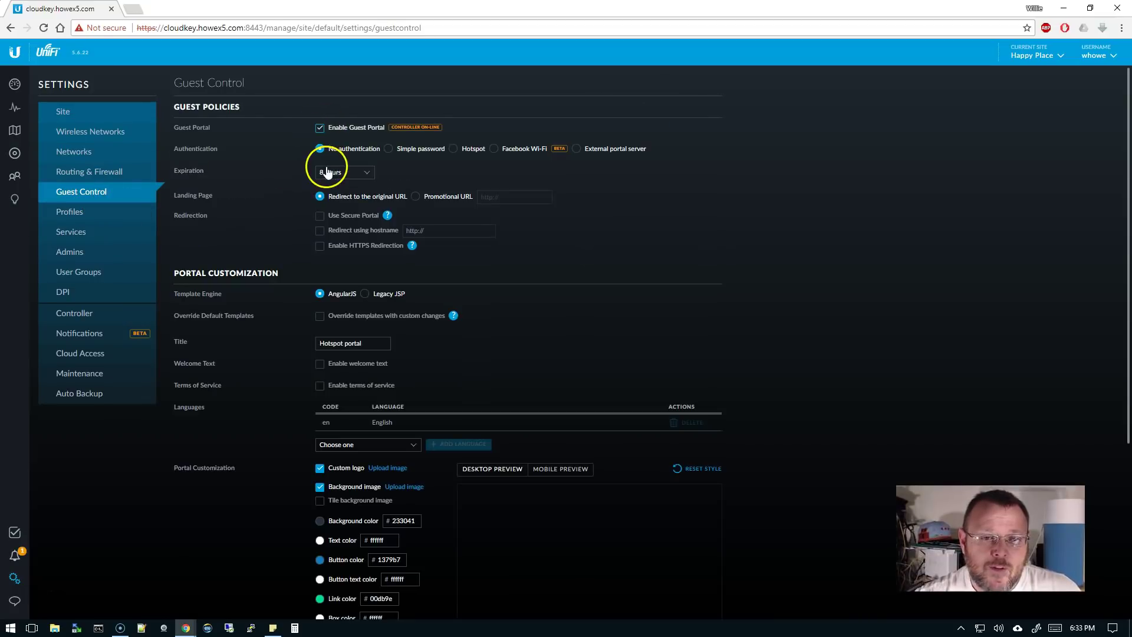
pyautogui.click(496, 150)
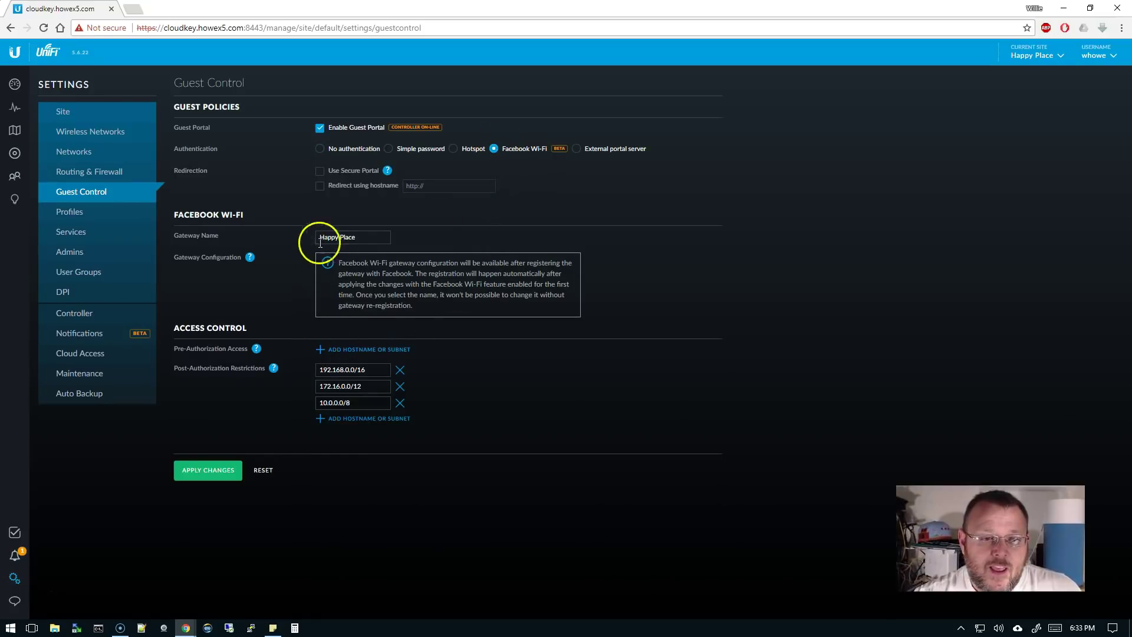
pyautogui.click(218, 472)
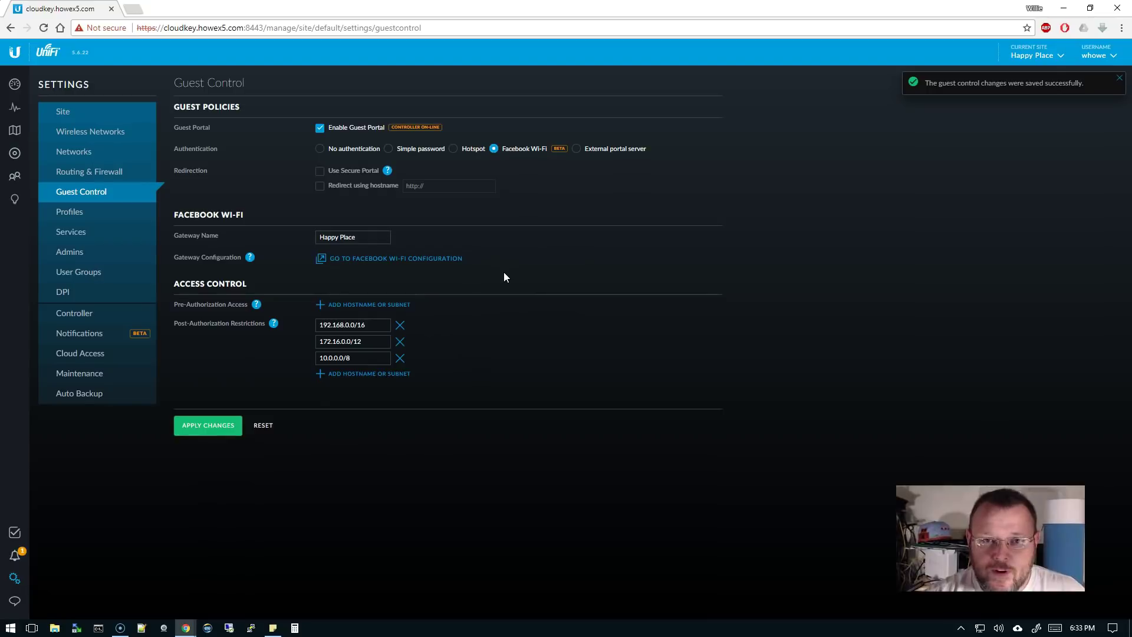
# Open the Facebook Wi-Fi configuration for Happy Place and choose H5 Cafe as the Facebook Page.
pyautogui.click(325, 265)
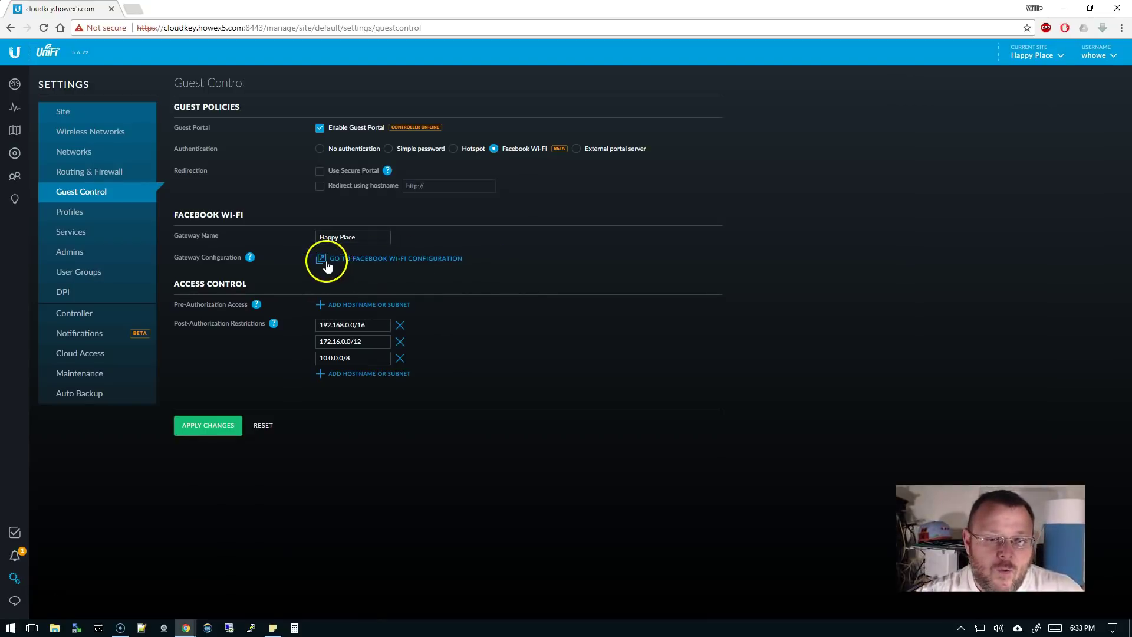
pyautogui.click(383, 263)
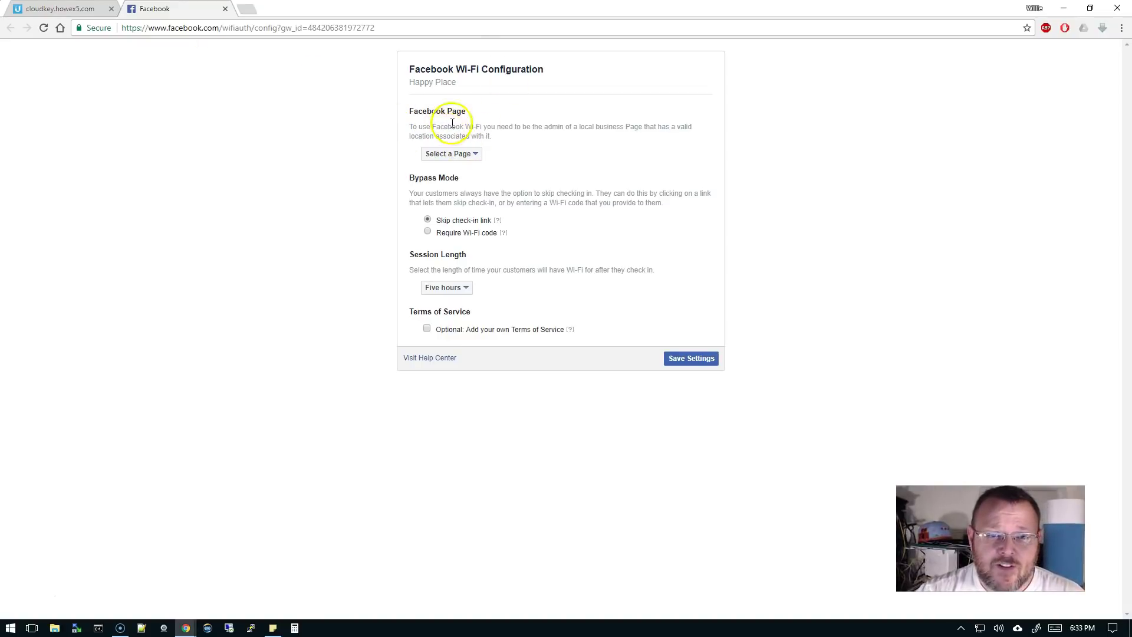
pyautogui.click(463, 153)
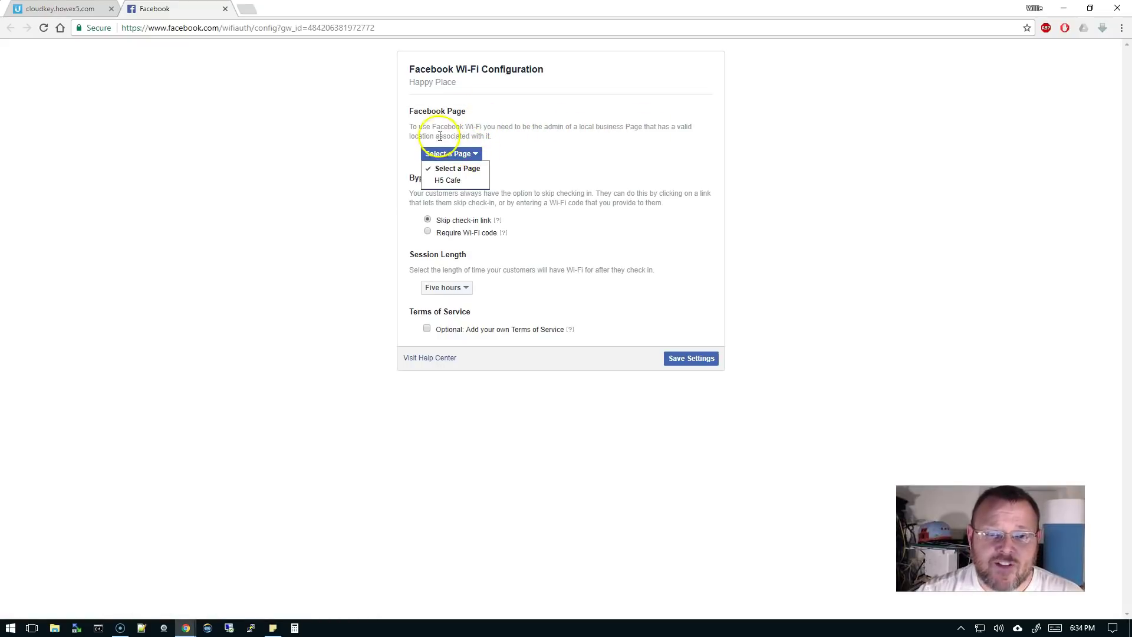
pyautogui.click(448, 181)
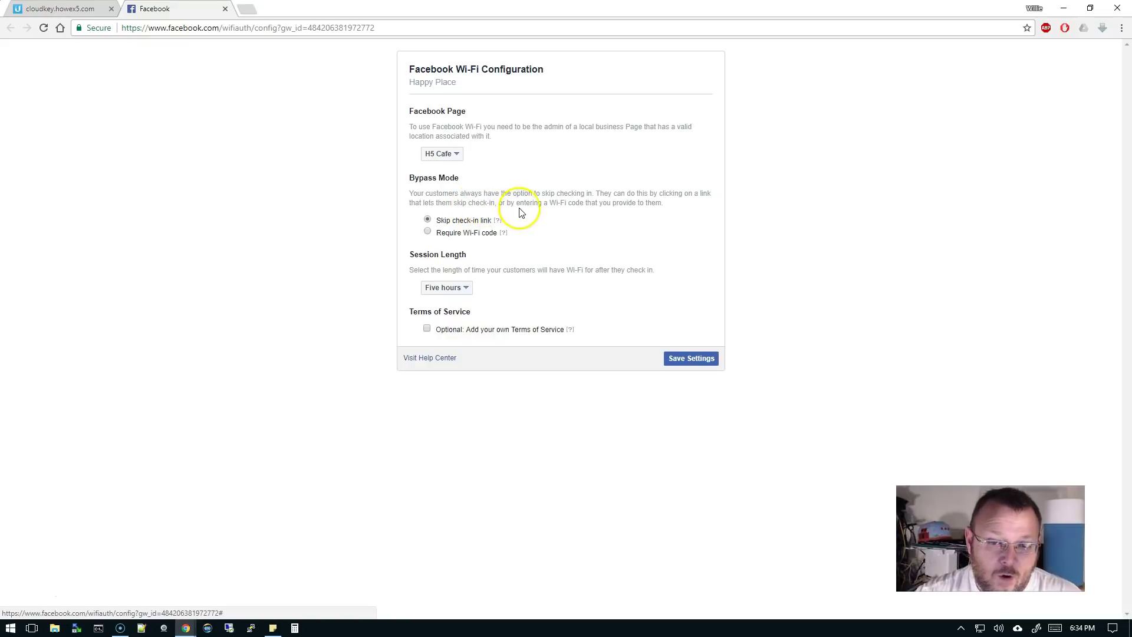
# Require a Wi-Fi code to bypass check-in, set sessions to Two hours, and save.
pyautogui.click(429, 232)
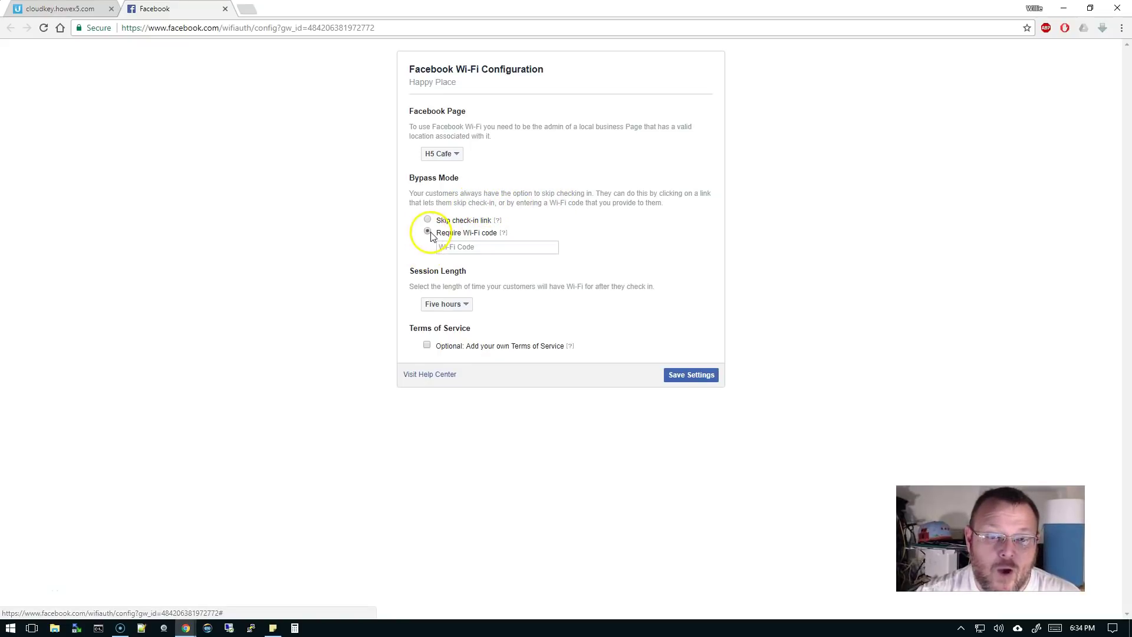
pyautogui.click(480, 246)
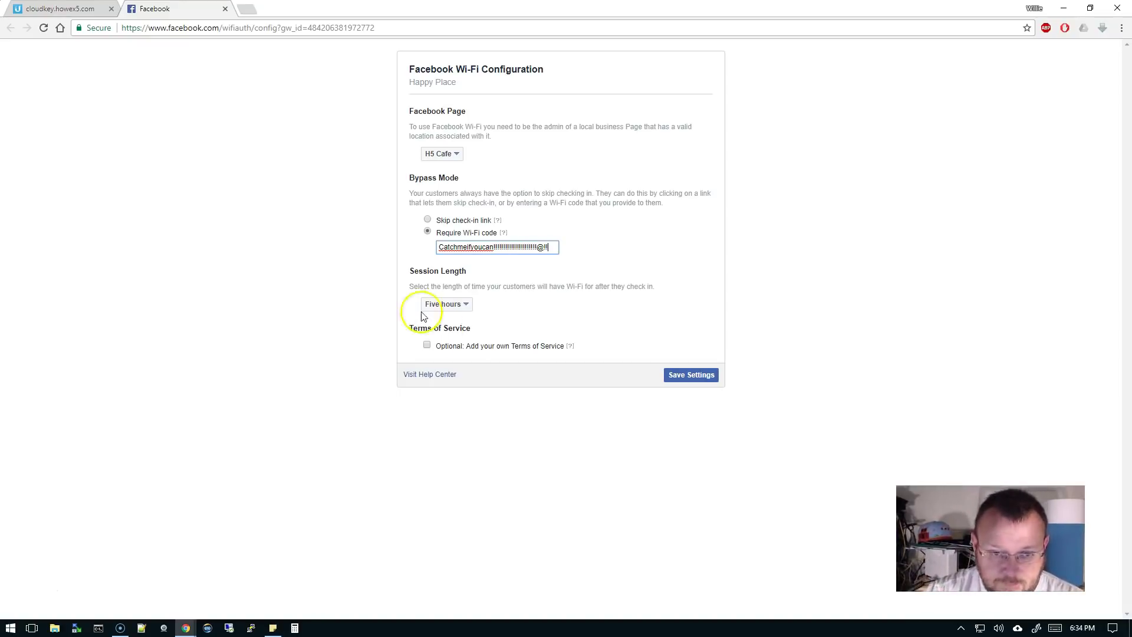
pyautogui.click(457, 305)
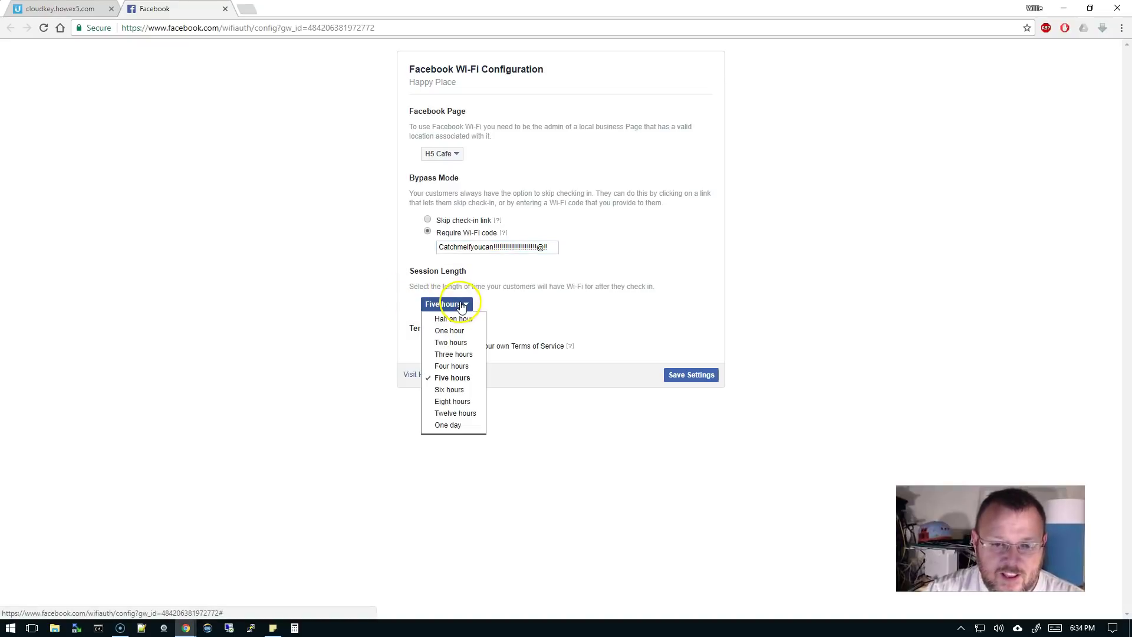
pyautogui.click(471, 347)
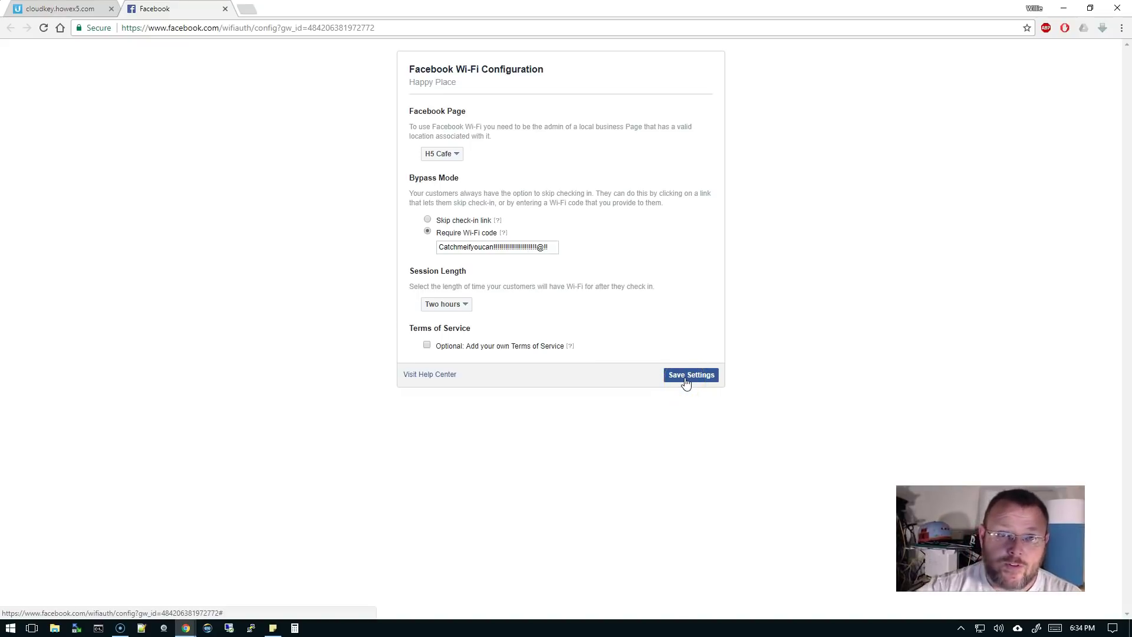
pyautogui.click(687, 380)
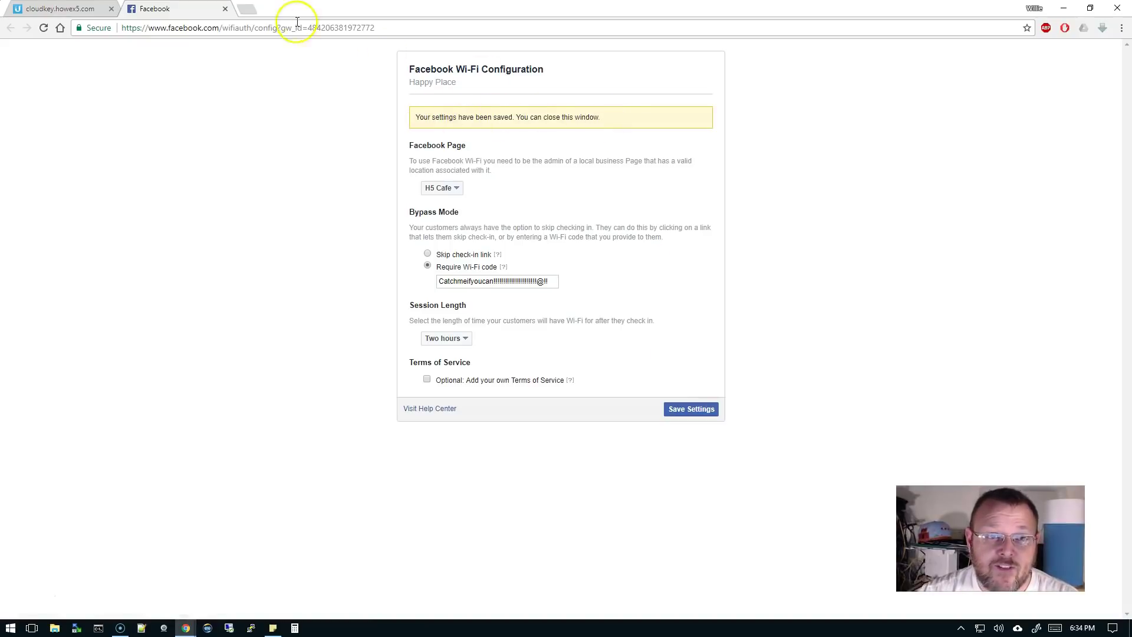
# Close the Facebook tab and return to the UniFi Devices page for Happy Place.
pyautogui.click(225, 8)
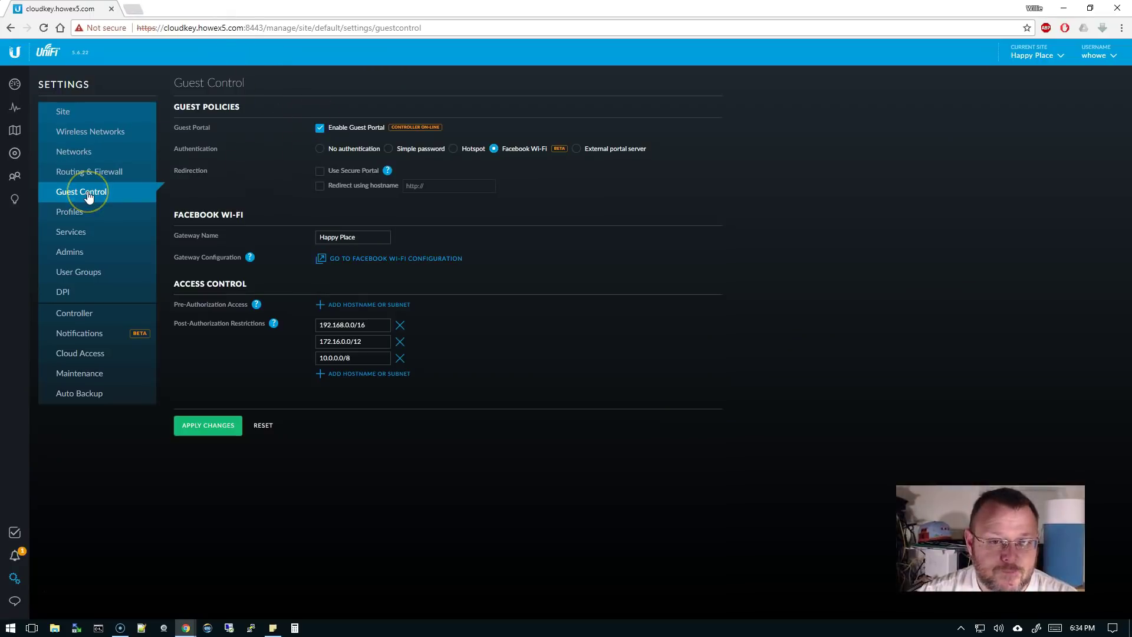
pyautogui.click(15, 153)
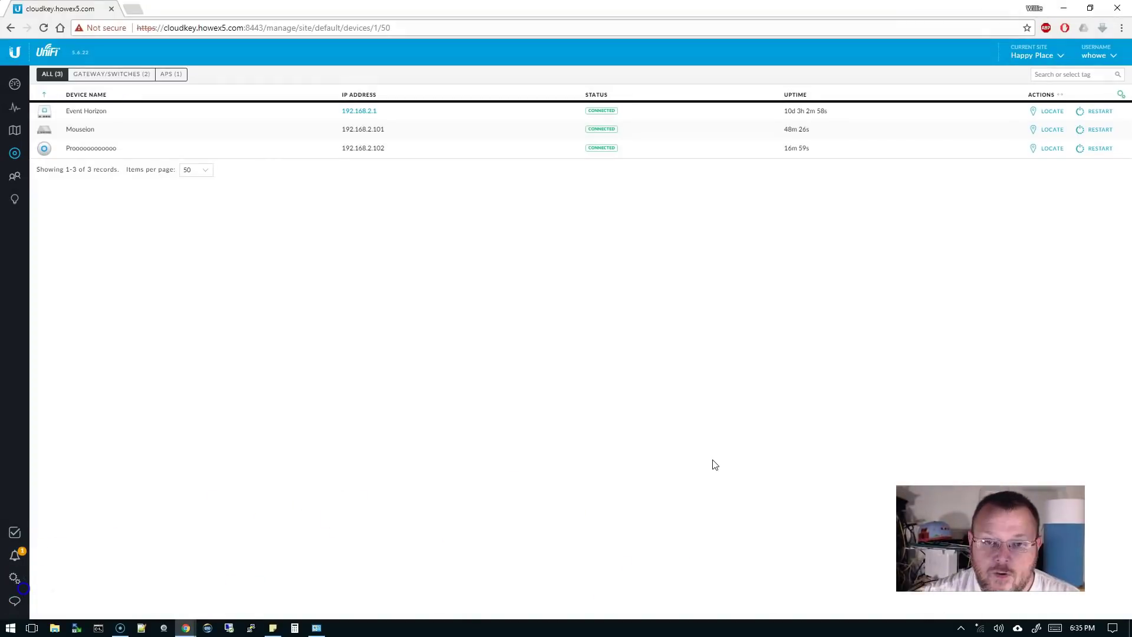
# Connect the PC to the open Guest-FB-Checkin network from the Windows network flyout.
pyautogui.click(983, 630)
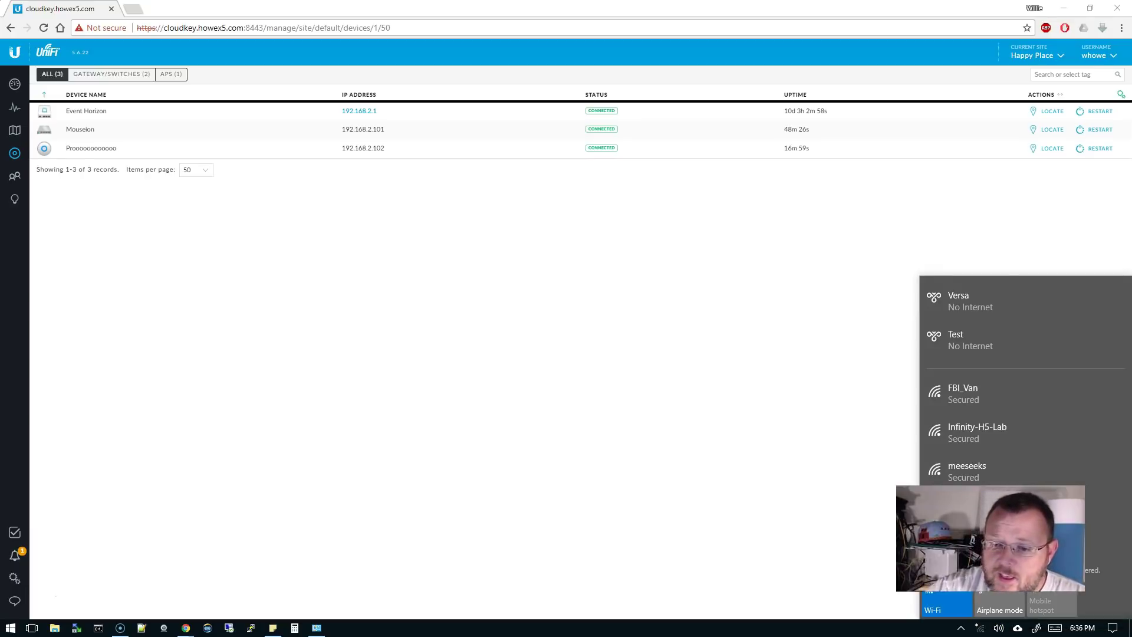
pyautogui.scroll(-3, 985, 476)
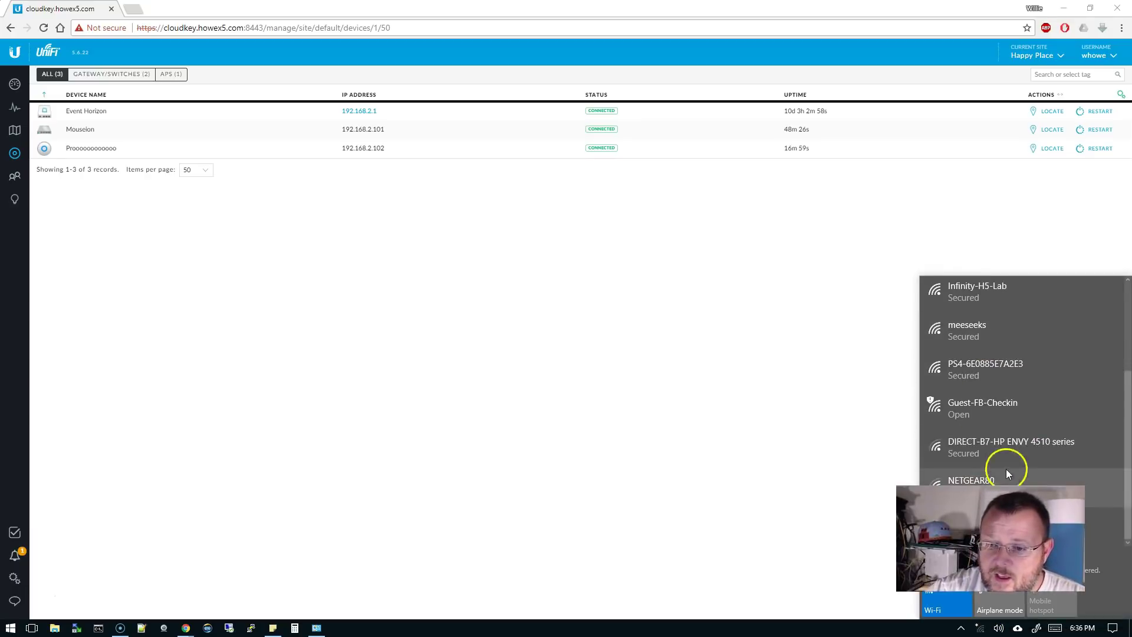
pyautogui.click(983, 408)
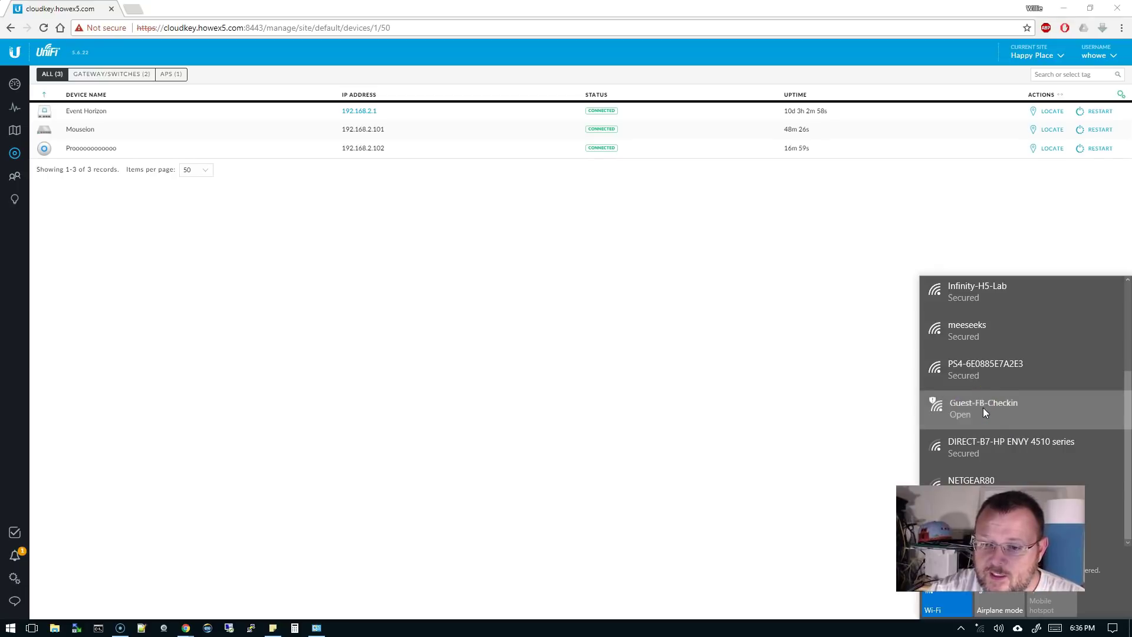
pyautogui.click(954, 463)
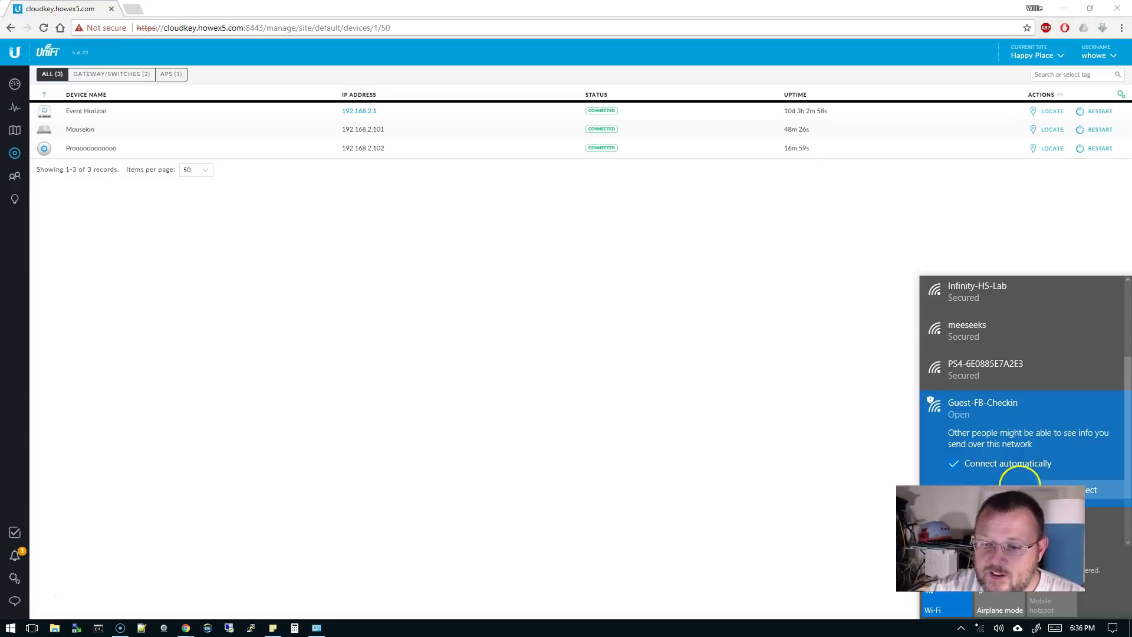
pyautogui.click(1045, 488)
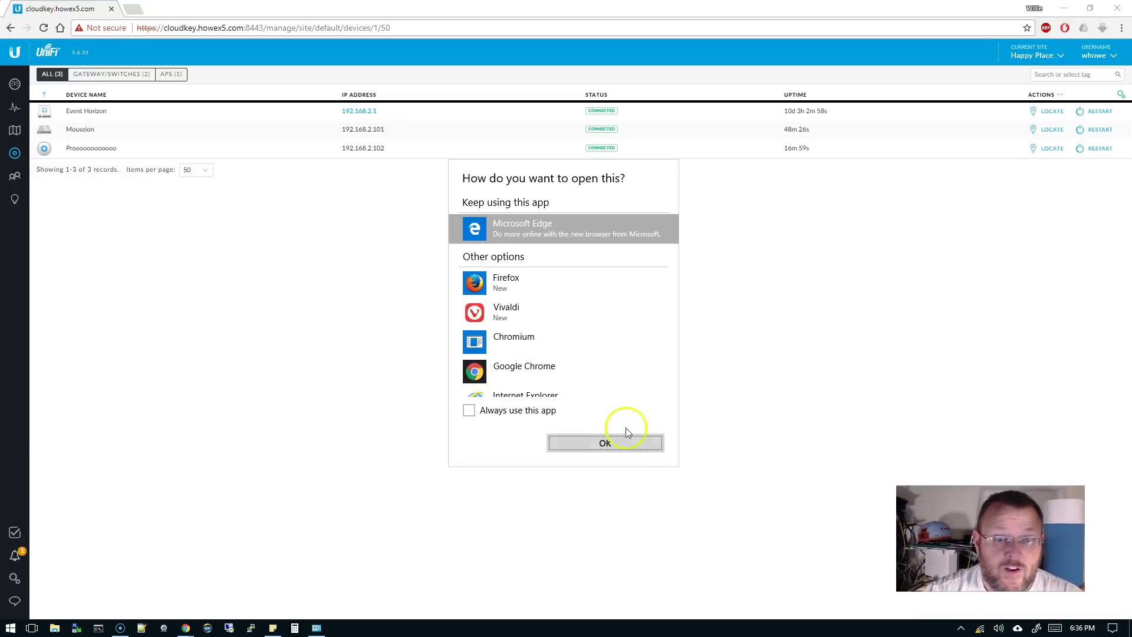
# Open the check-in portal in Google Chrome and complete the H5 Cafe check-in.
pyautogui.click(527, 377)
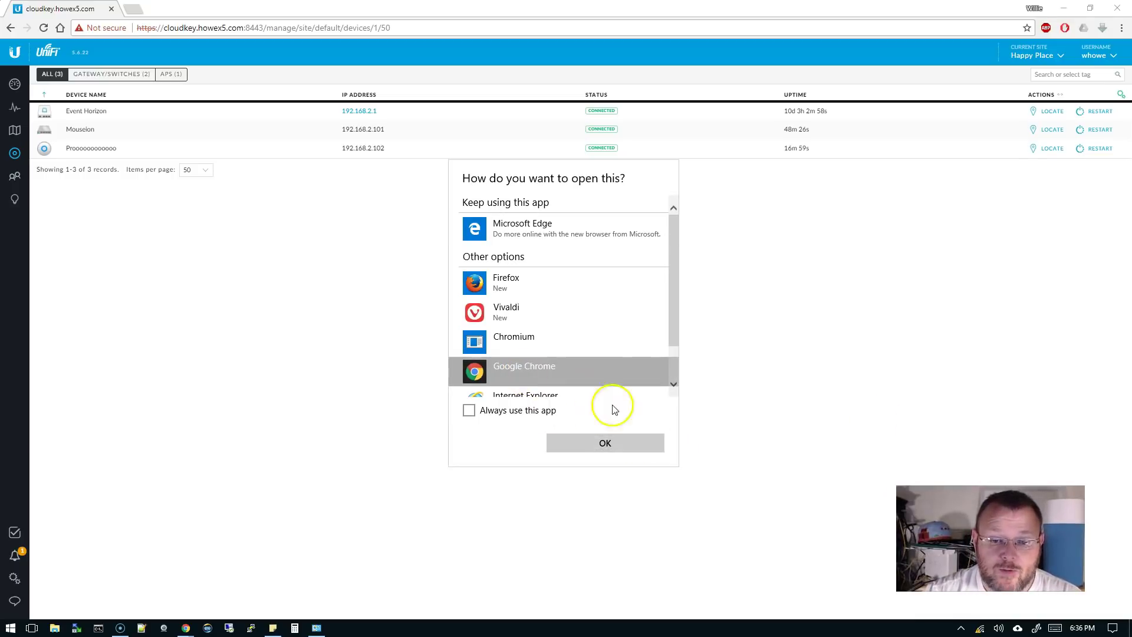
pyautogui.click(614, 442)
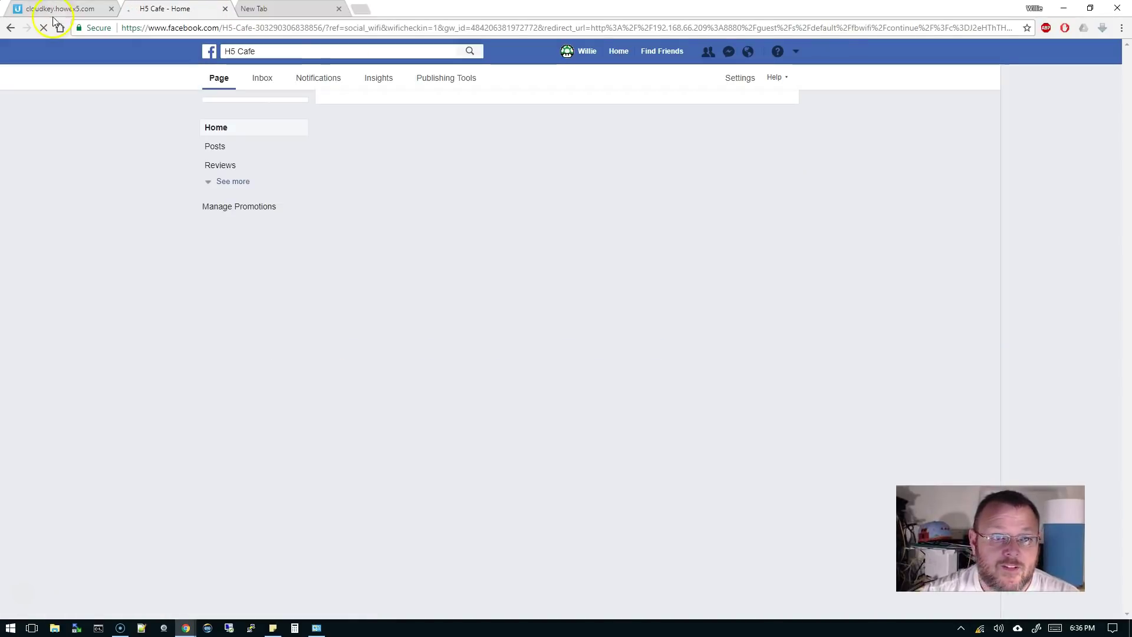
pyautogui.click(339, 10)
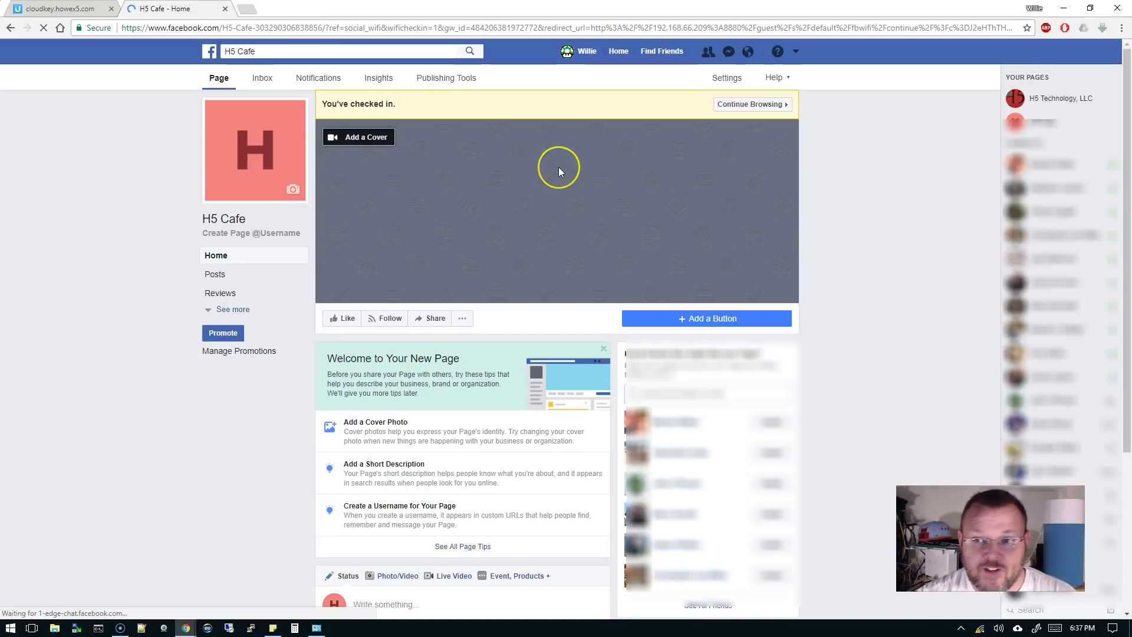
pyautogui.click(338, 26)
pyautogui.write('www.fast.com')
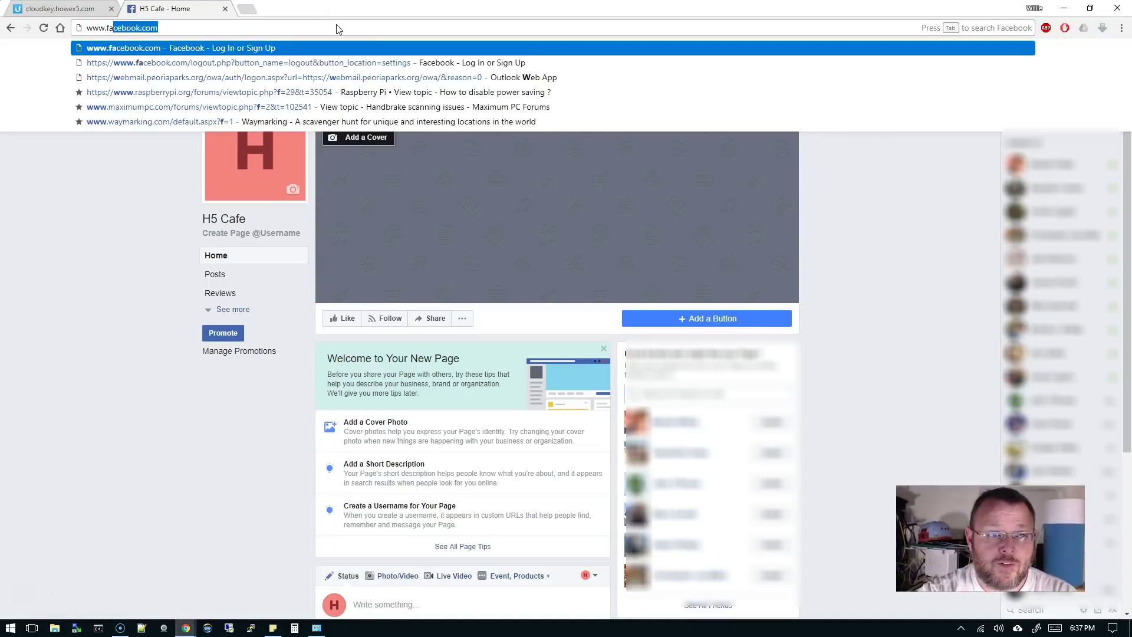
pyautogui.press('Return')
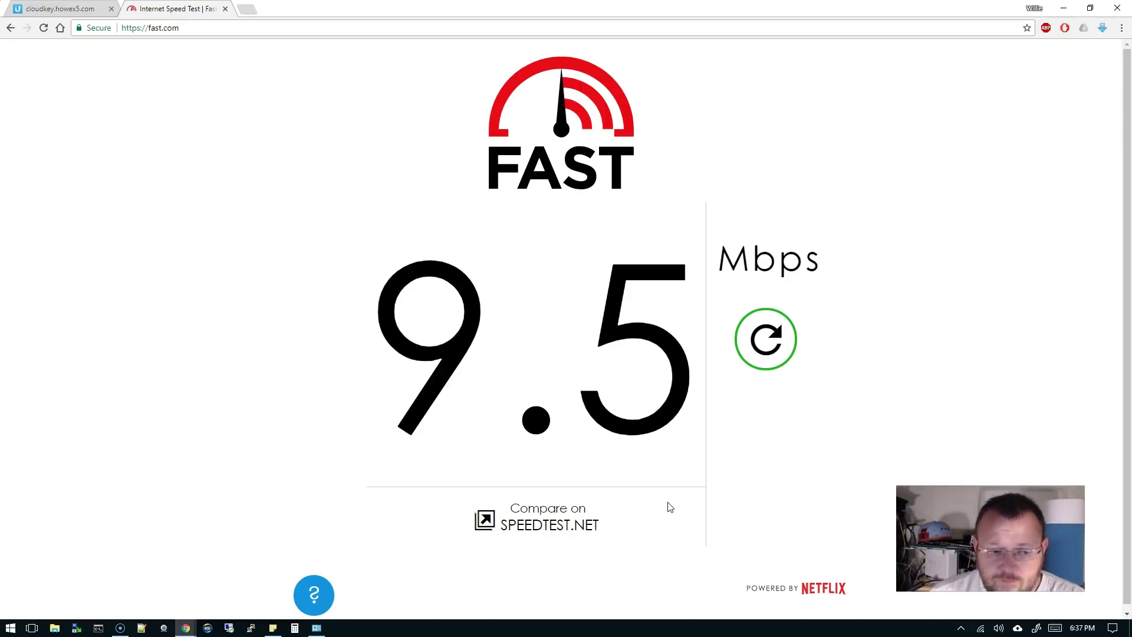
pyautogui.click(788, 311)
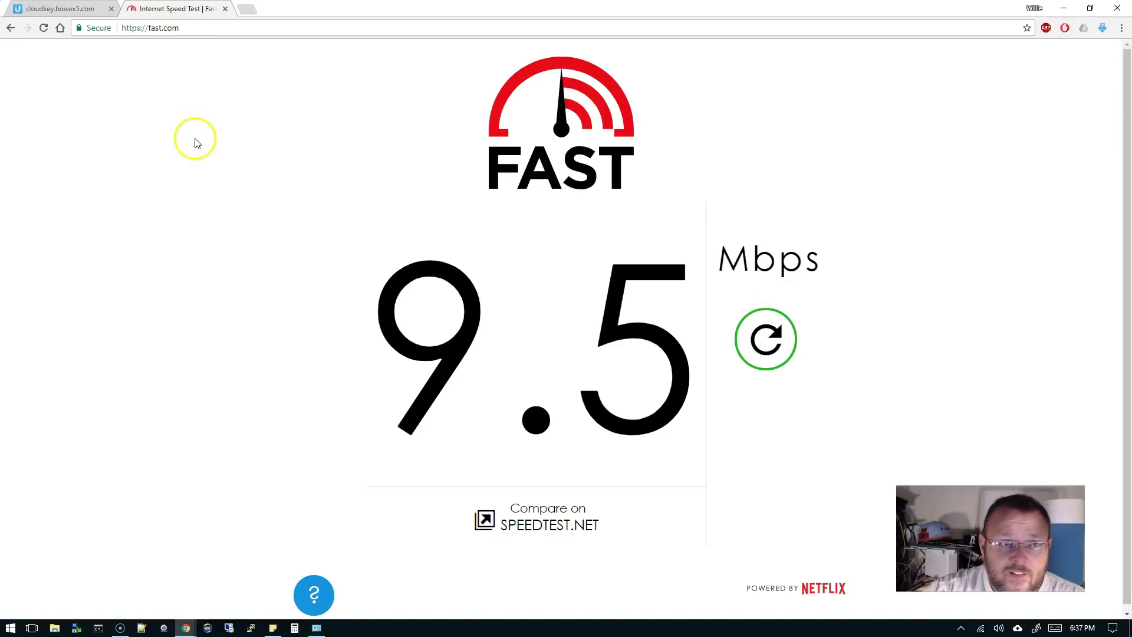